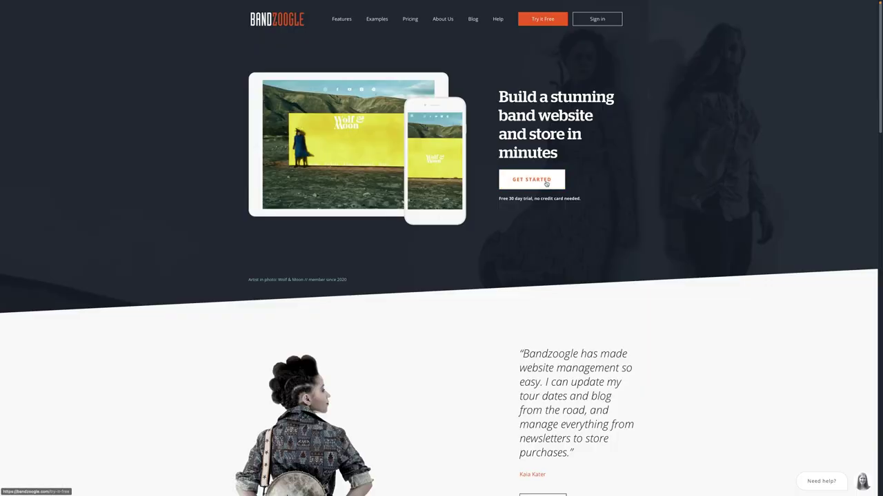
Step: Sign up for a Wiredrawn free-trial site in English with promo code 'thegaragebandguide'
click(546, 184)
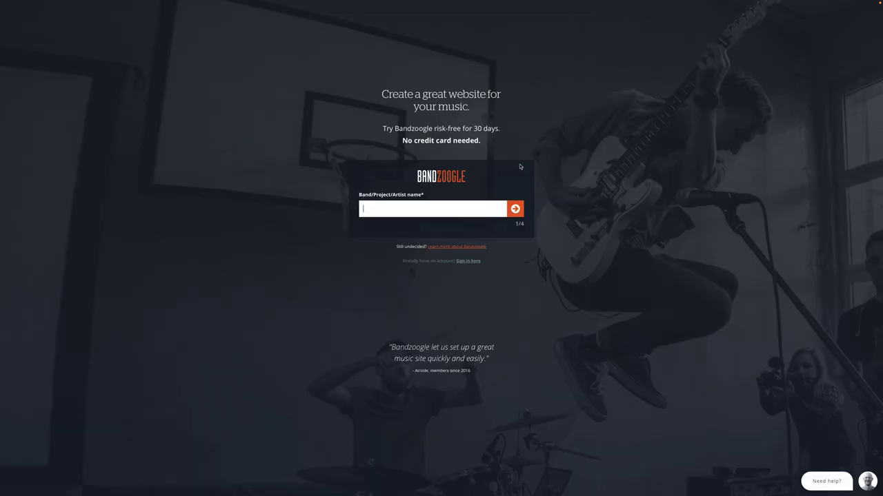
text(redrawn)
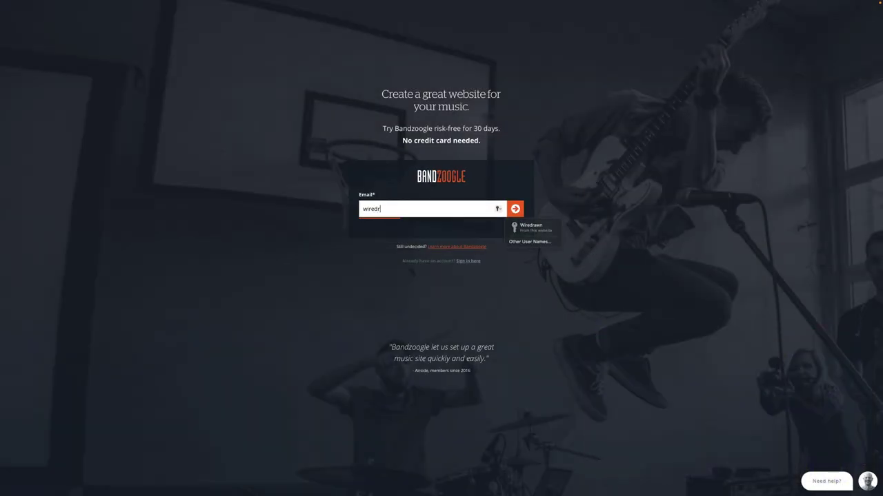
click(516, 210)
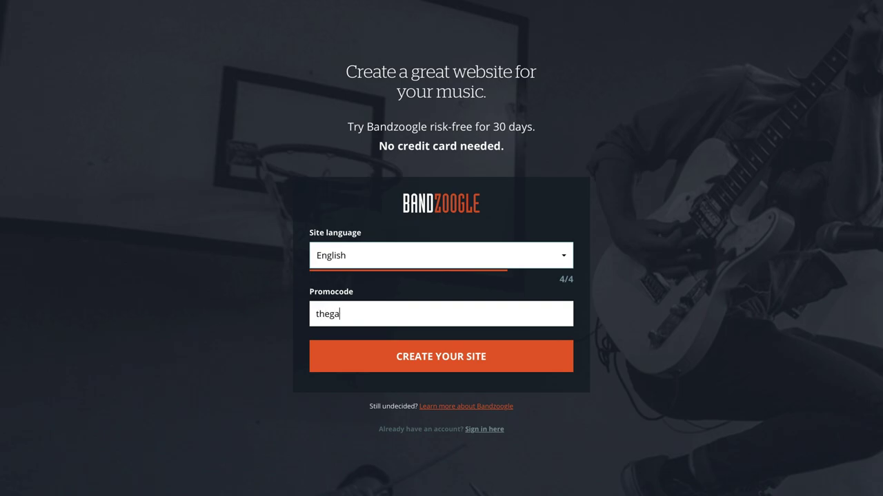
text(rageband)
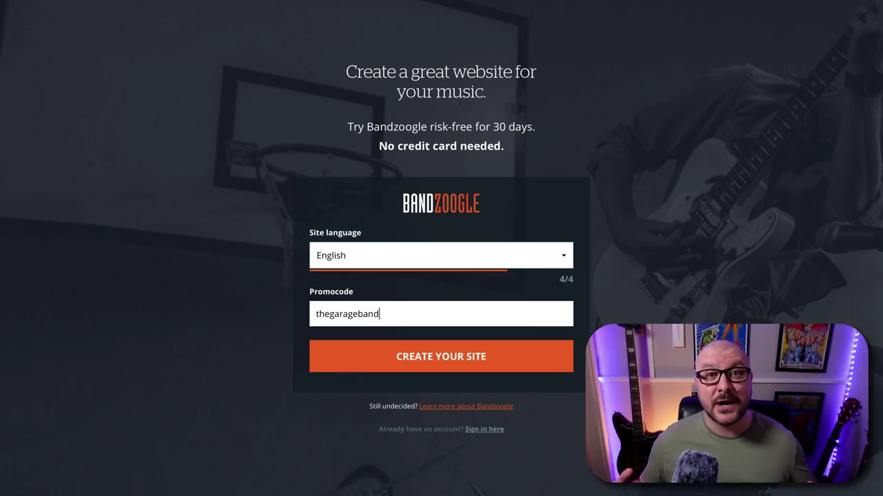
text(guide)
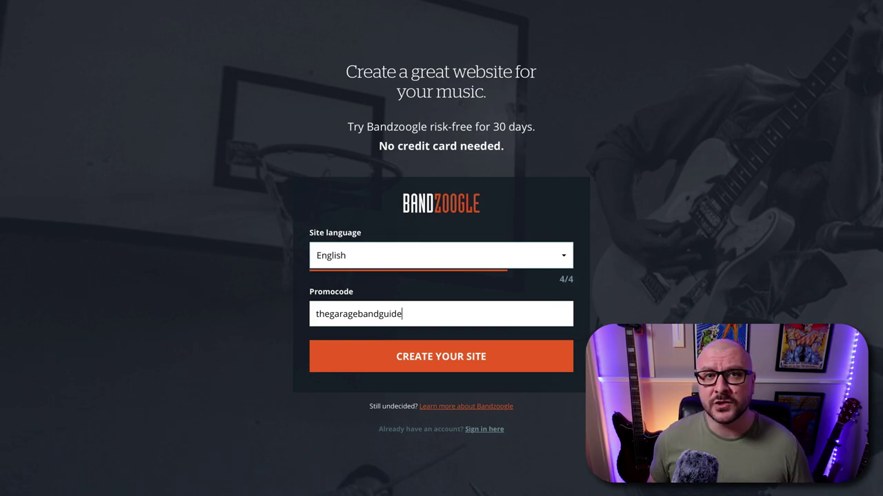
click(479, 371)
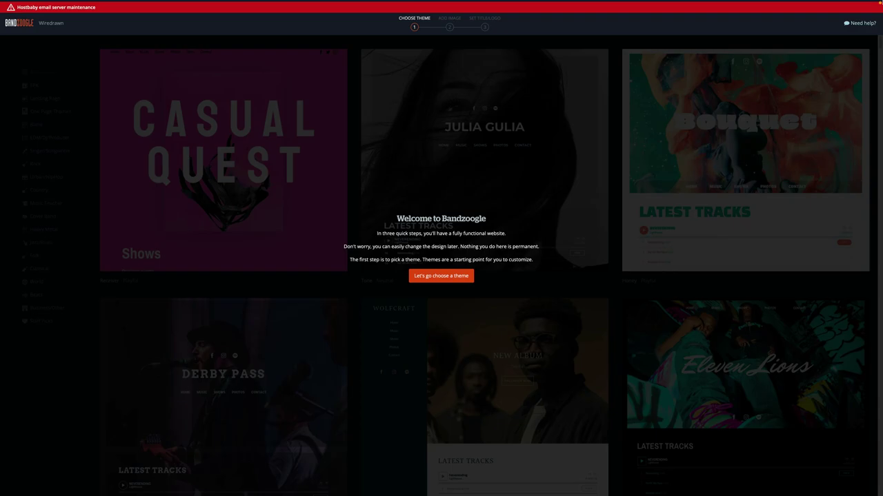
Step: Dismiss the welcome message and browse themes, filtering Heavy Metal, then back to All
click(352, 60)
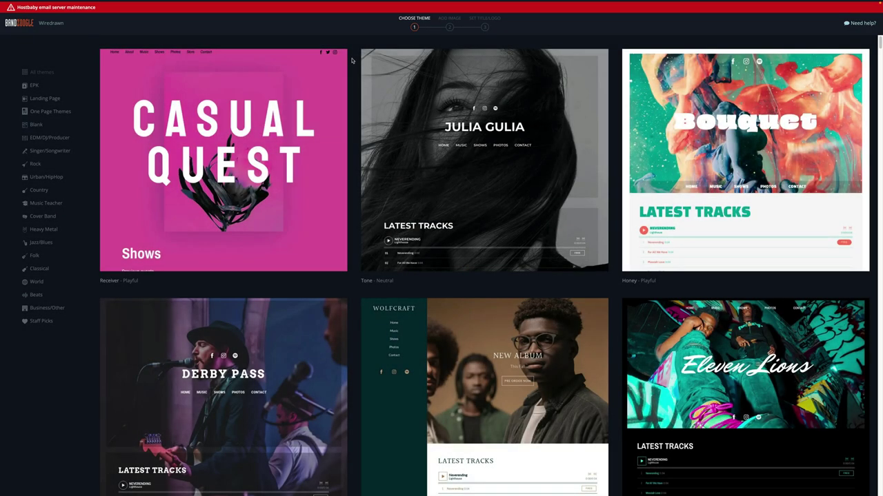
scroll(355, 62, down, 3)
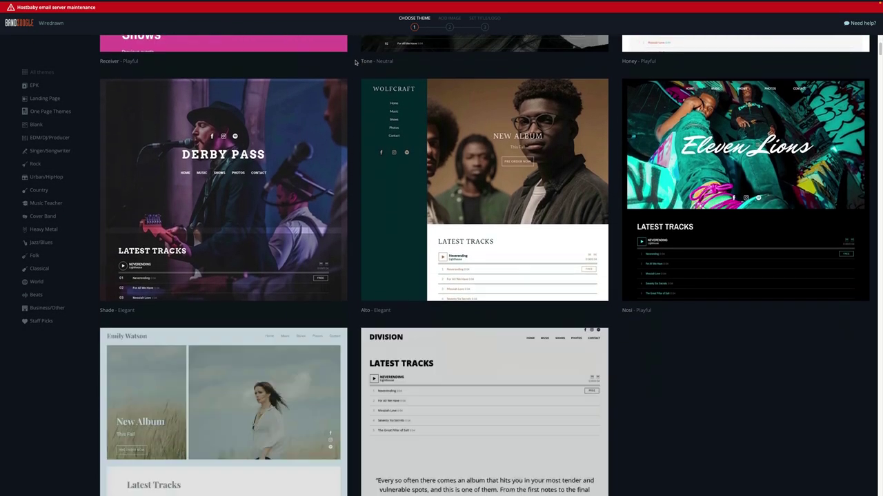
scroll(355, 62, down, 3)
scroll(355, 64, down, 3)
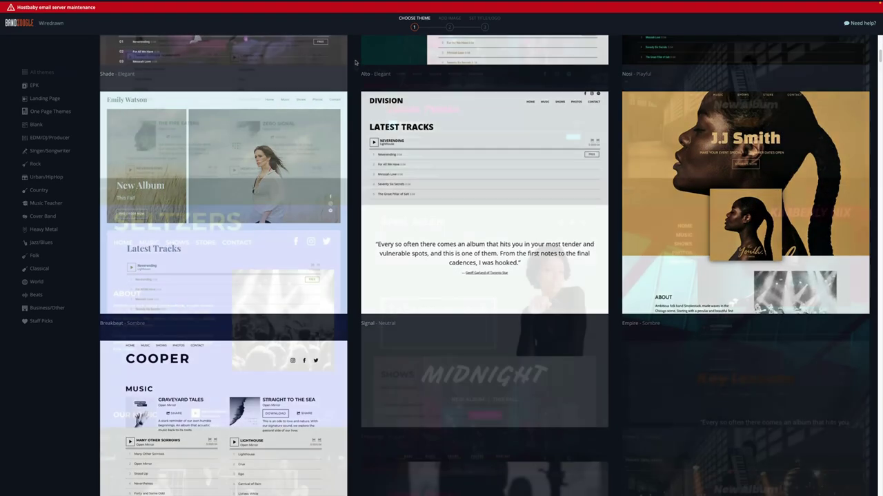
scroll(355, 66, down, 3)
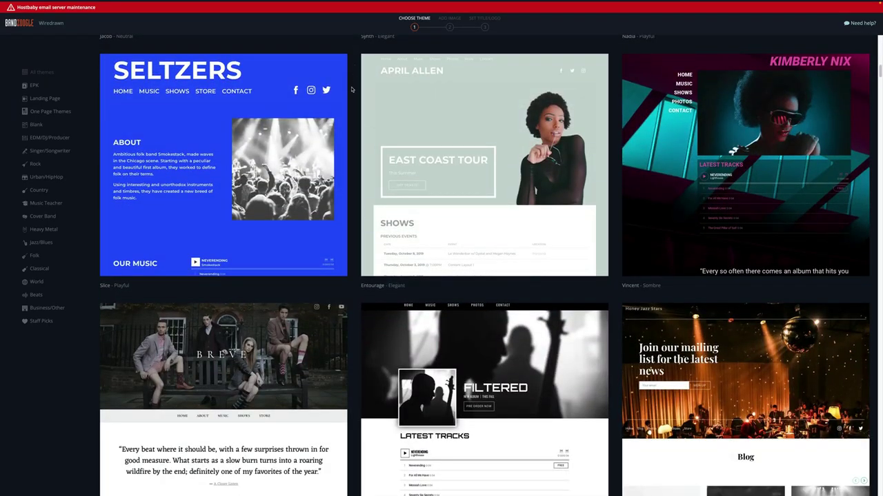
scroll(352, 89, down, 3)
scroll(351, 89, down, 3)
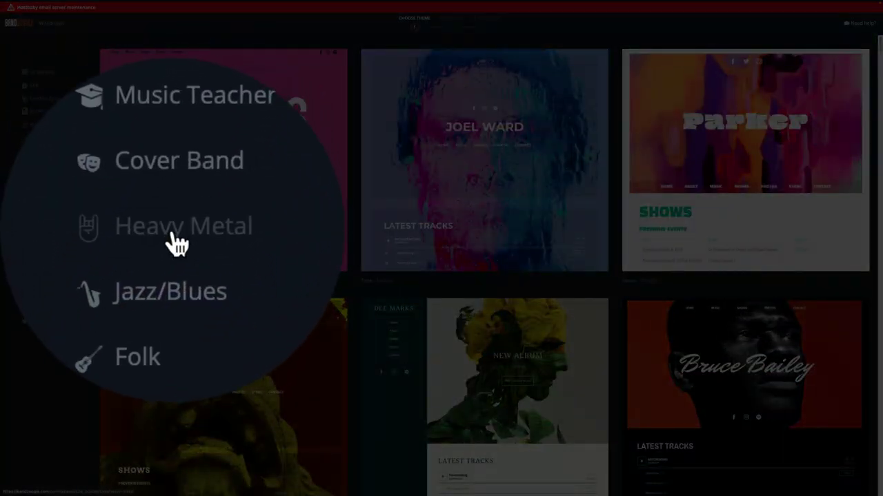
click(177, 242)
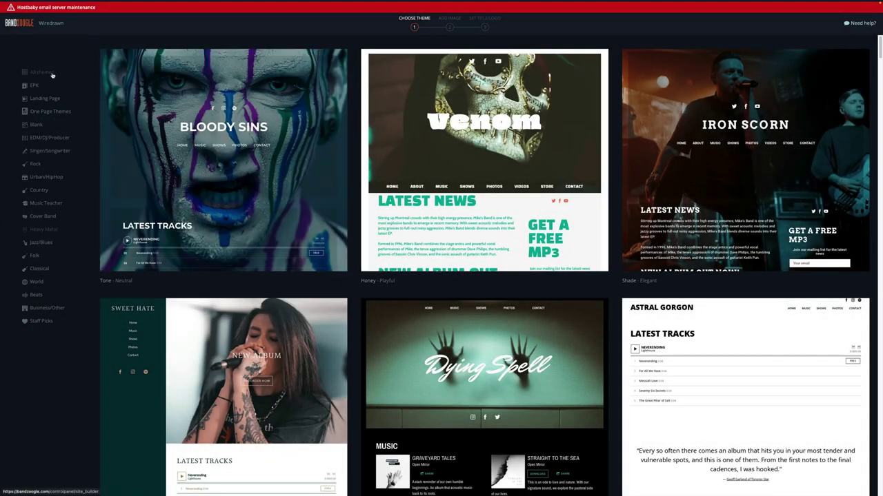
click(52, 75)
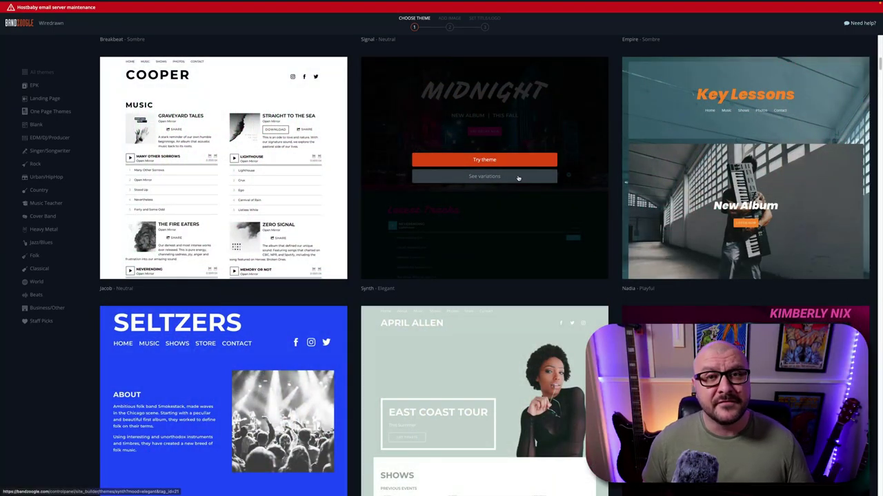
Step: Apply the Synth theme in its Elegant style variation
click(518, 178)
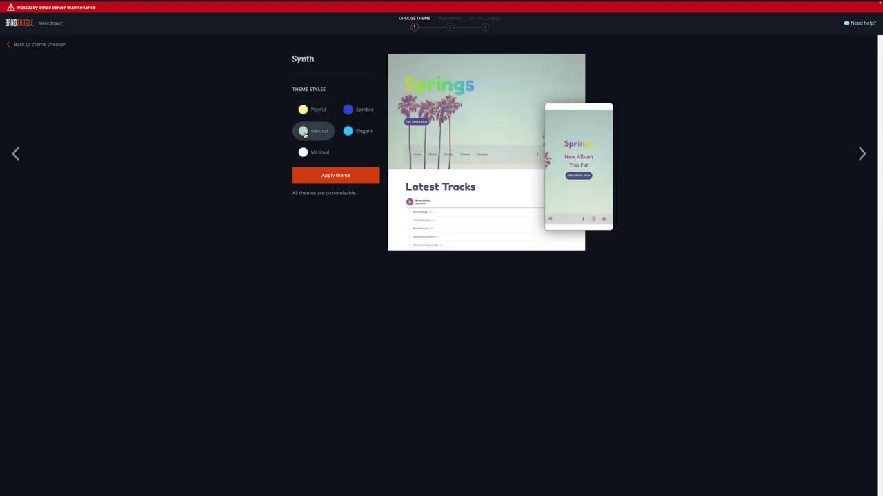
click(304, 156)
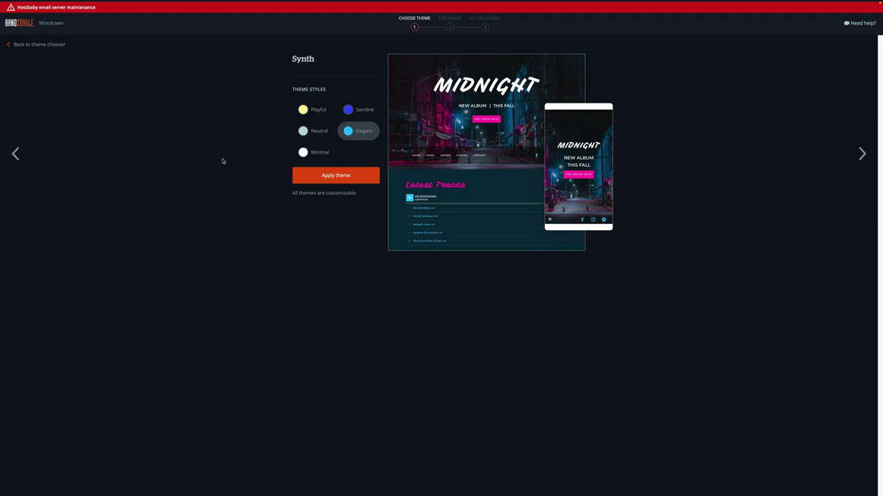
click(338, 176)
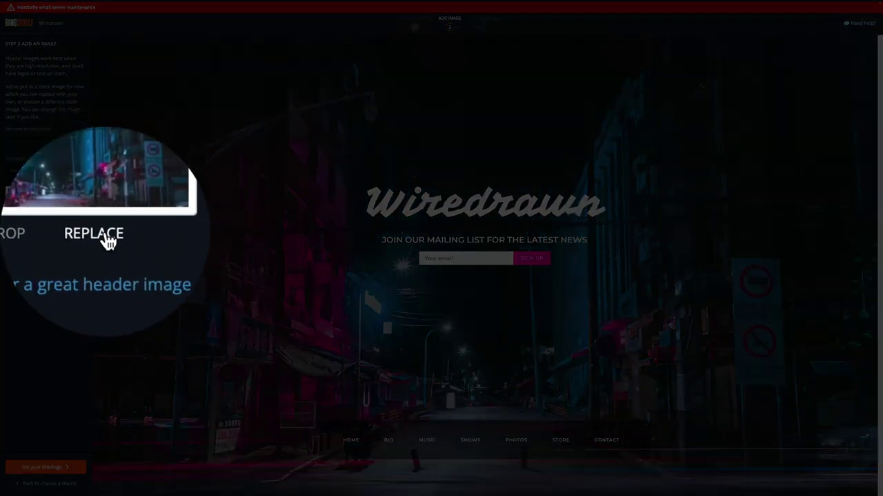
Step: Upload the Ferris-wheel photo as the header background and zoom it in
click(60, 234)
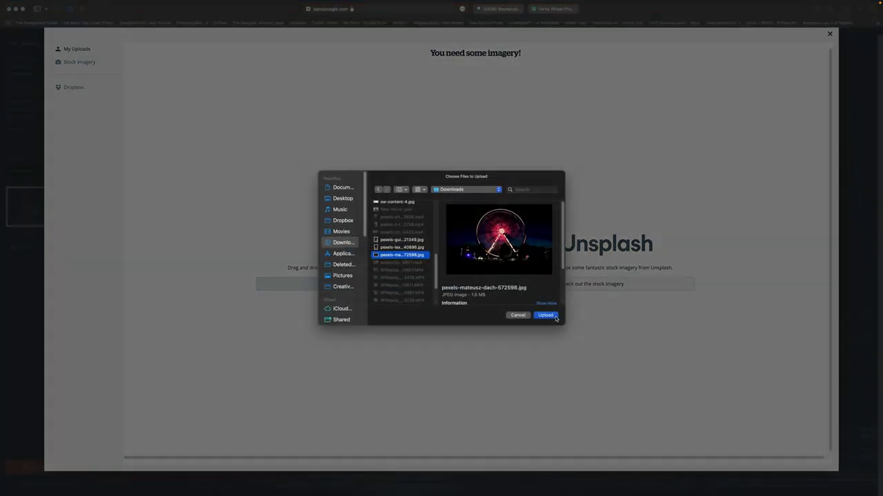
click(556, 318)
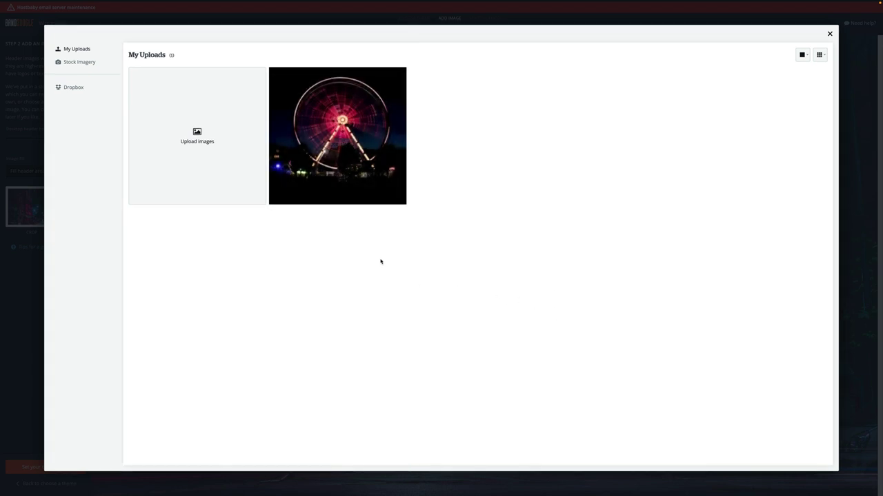
click(392, 174)
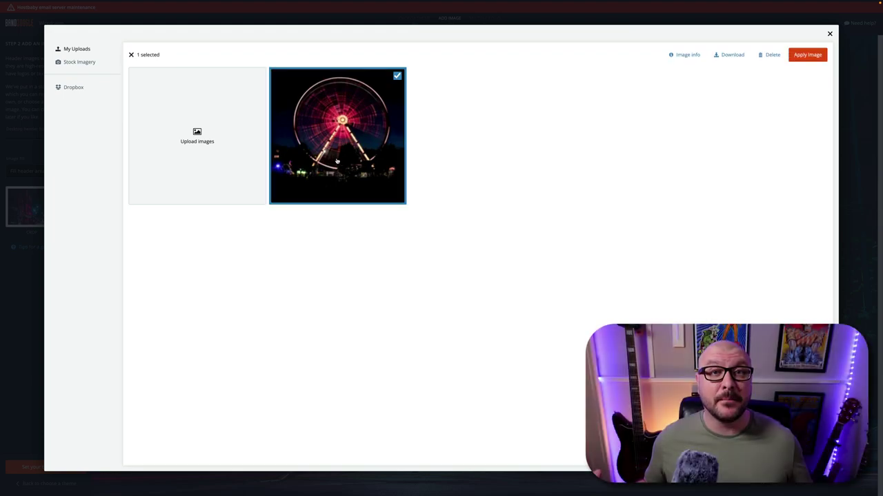
click(809, 56)
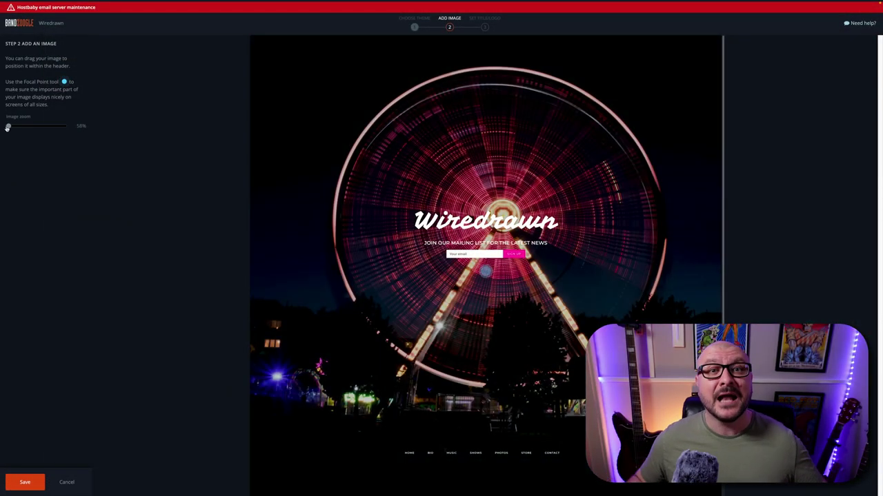
mouse_move(9, 127)
mouse_down()
mouse_move(19, 128)
mouse_move(2, 132)
mouse_move(19, 127)
mouse_move(1, 133)
mouse_up()
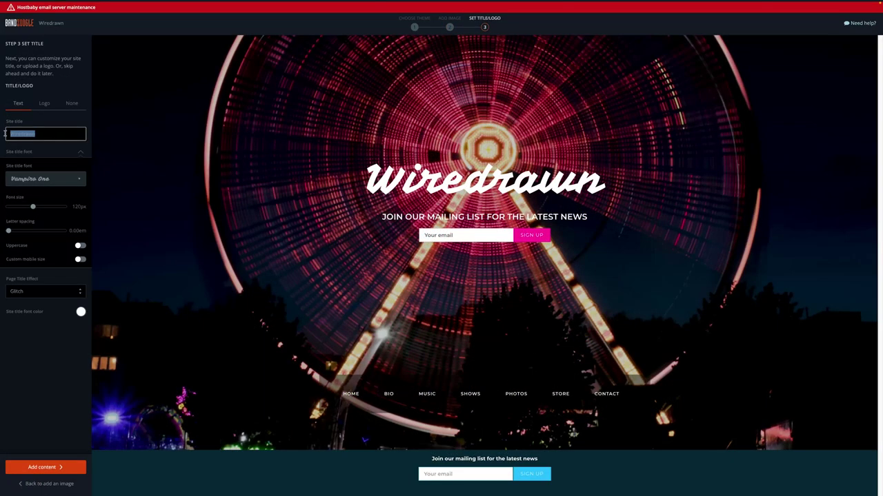
Step: Retype the site title, entering 'Ho!'
text(Hell)
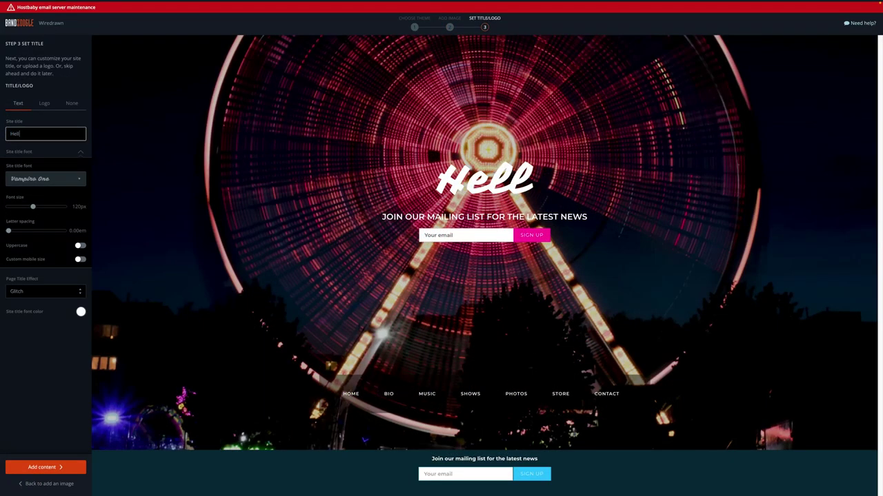
text(o!)
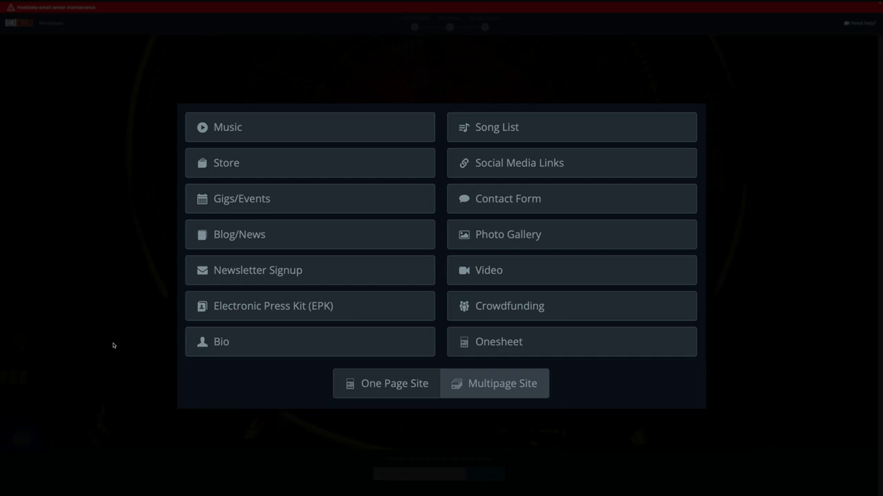
Step: Compare One Page Site and Multipage Site, leaving One Page Site selected
click(398, 389)
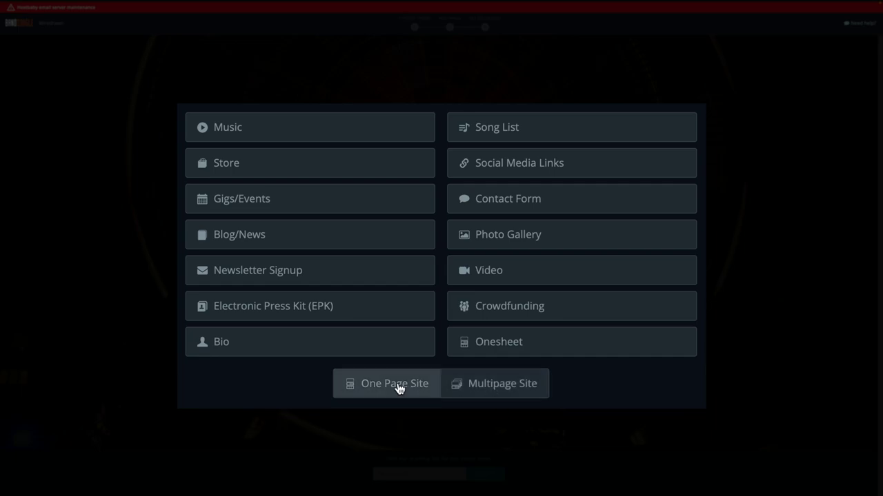
click(469, 388)
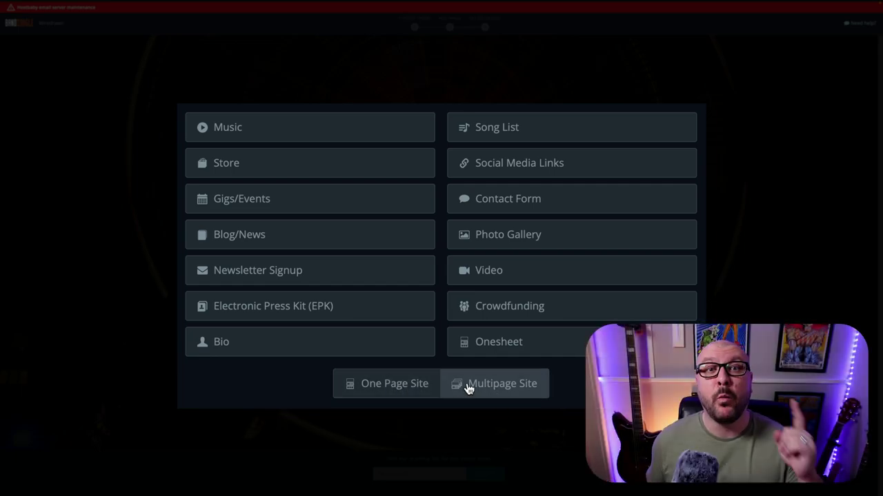
click(416, 392)
click(475, 391)
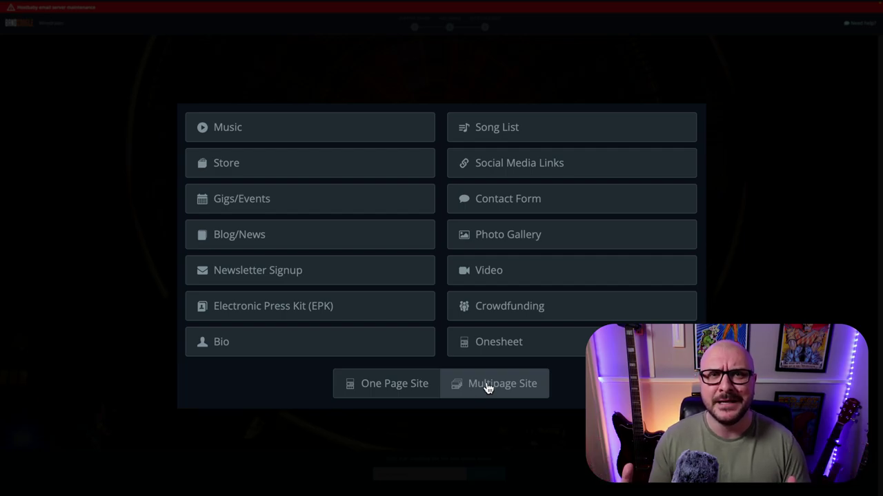
click(422, 390)
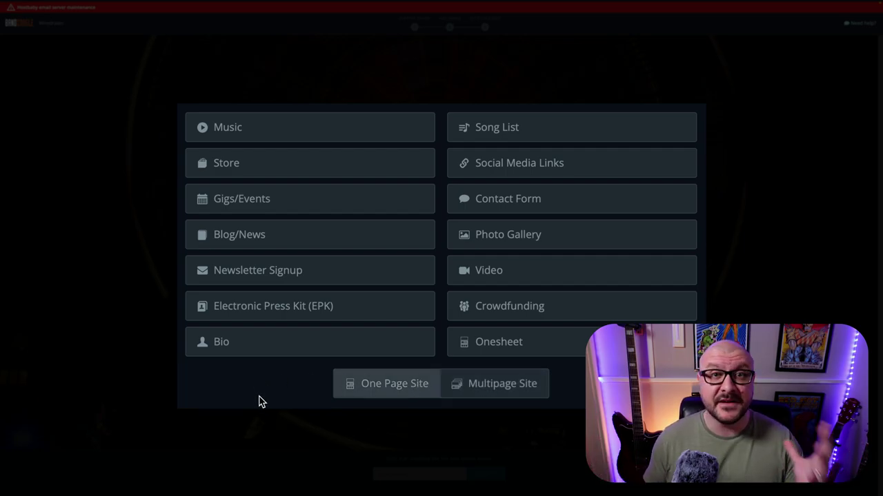
Step: Add a Music section embedding the YouTube video 'Five Seven Seven Six'
click(311, 136)
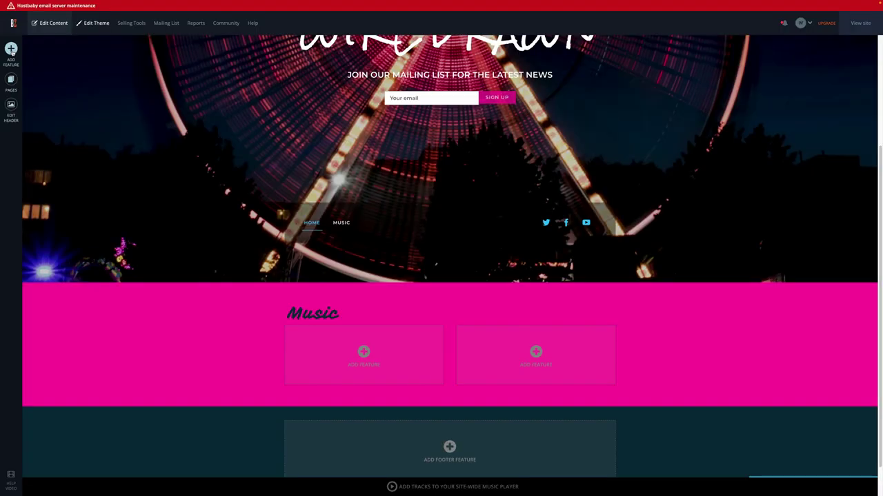
click(11, 50)
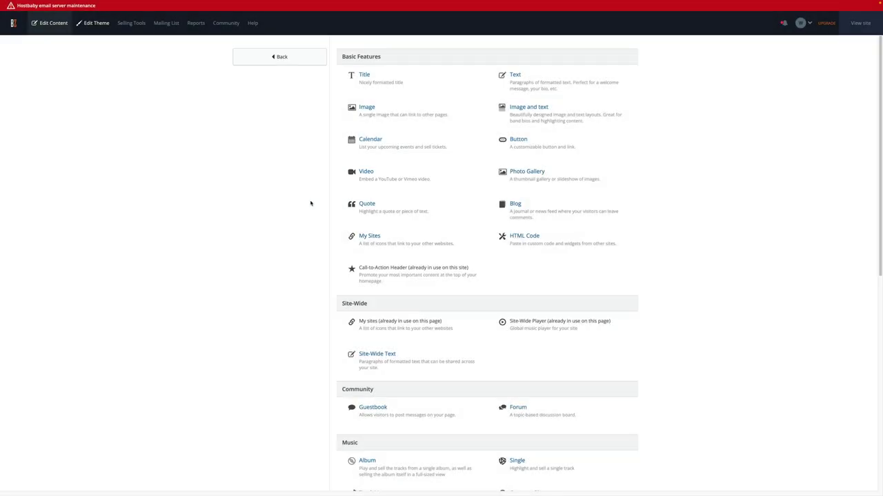
click(397, 176)
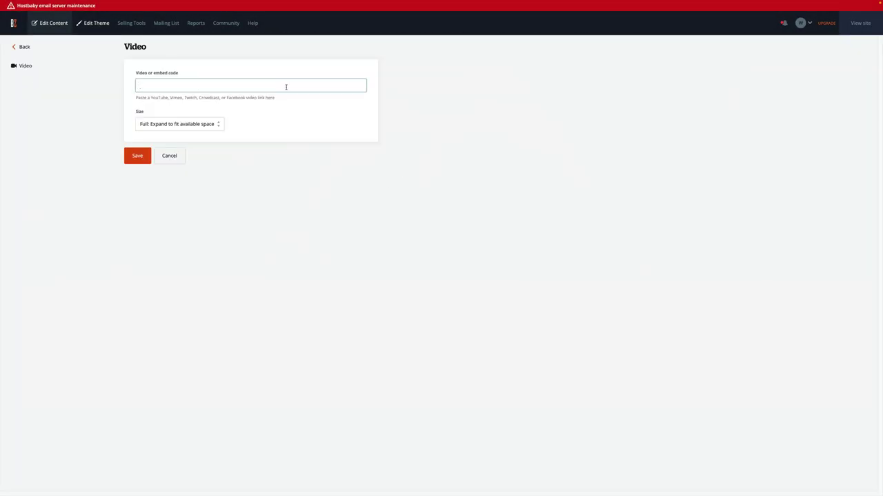
click(140, 244)
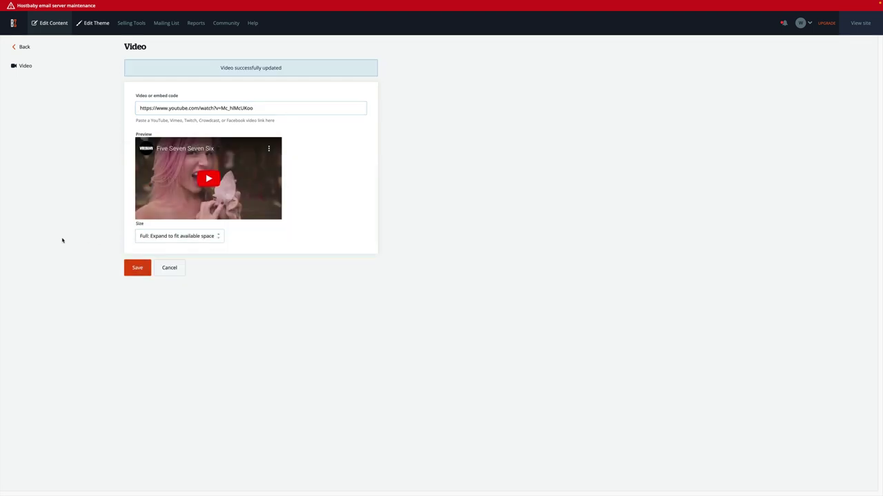
click(23, 47)
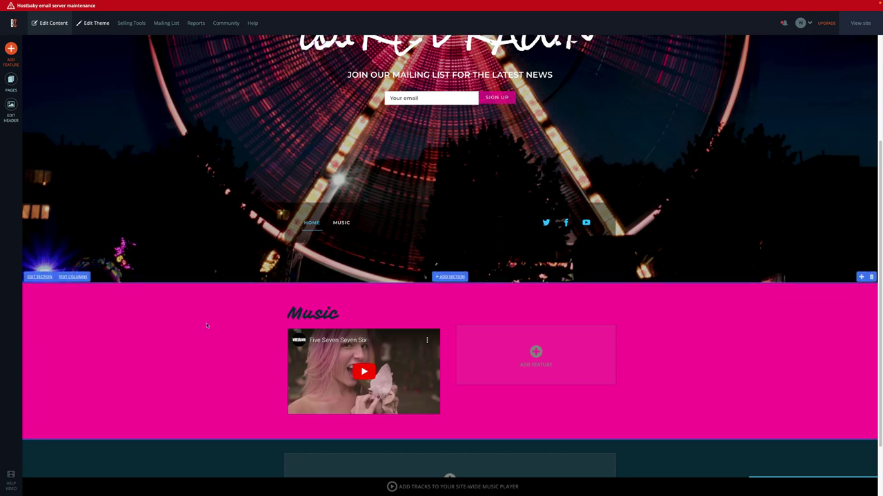
Step: Add a Bandcamp Player for the 'Loose Lips Sink Ships' album beside the video
scroll(575, 335, down, 1)
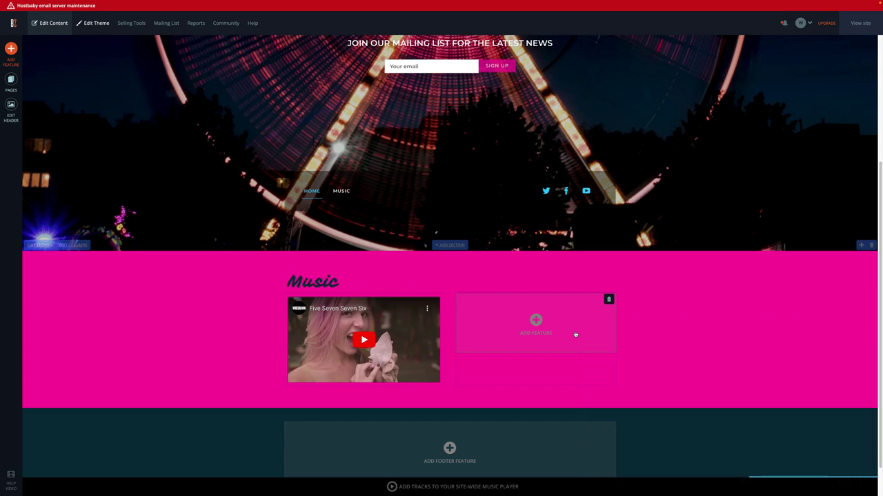
click(575, 334)
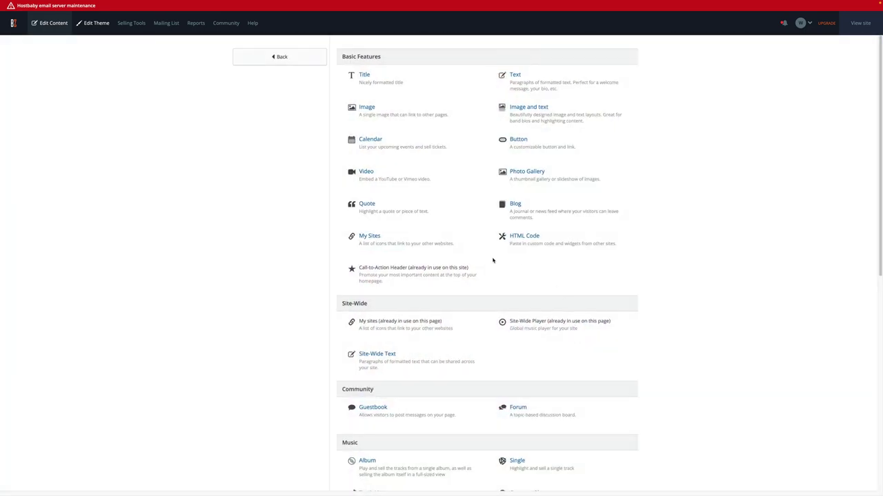
scroll(296, 271, down, 3)
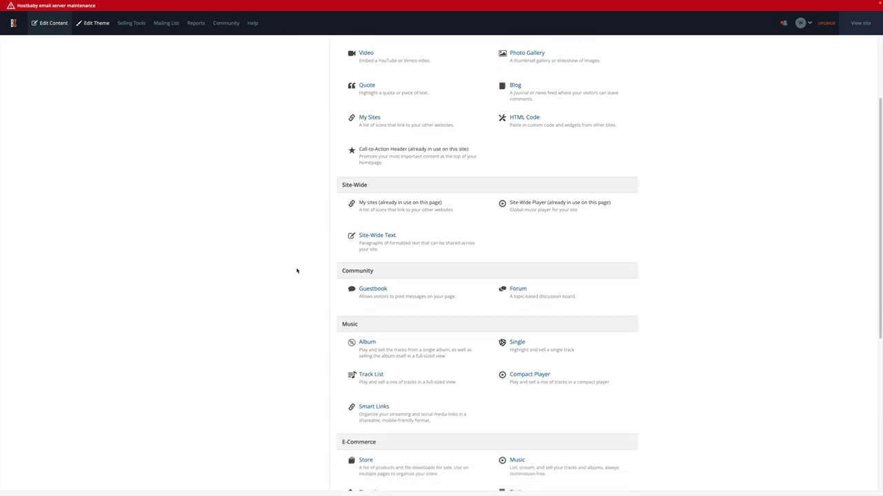
scroll(296, 270, down, 2)
scroll(298, 270, down, 3)
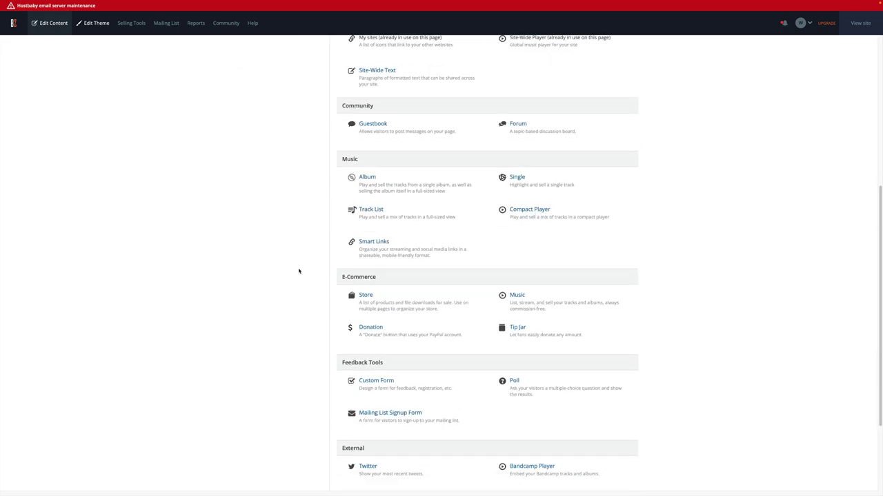
scroll(299, 271, down, 3)
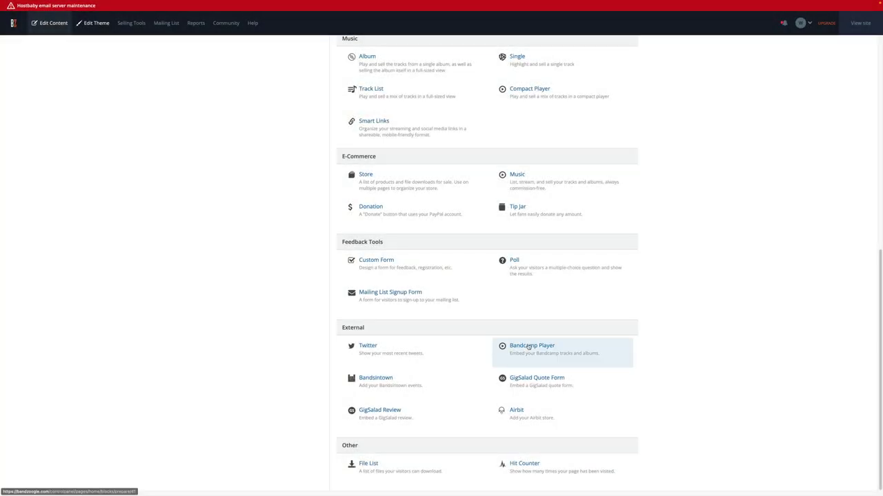
click(528, 347)
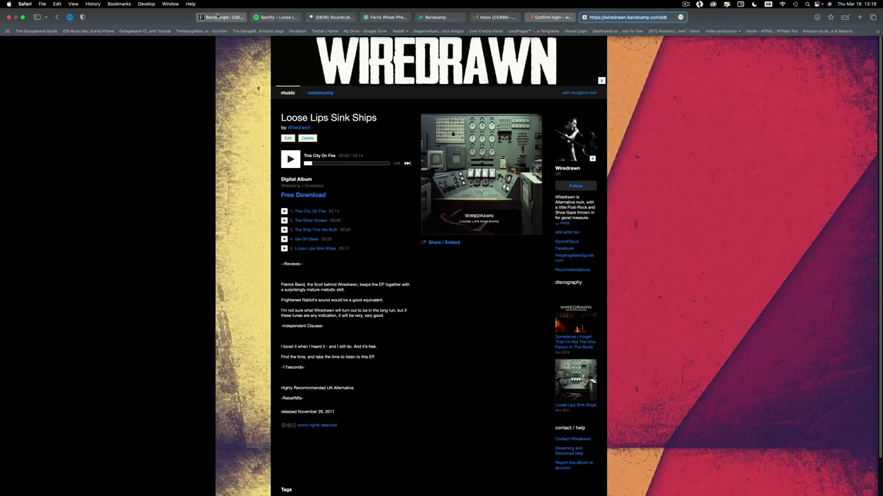
click(218, 18)
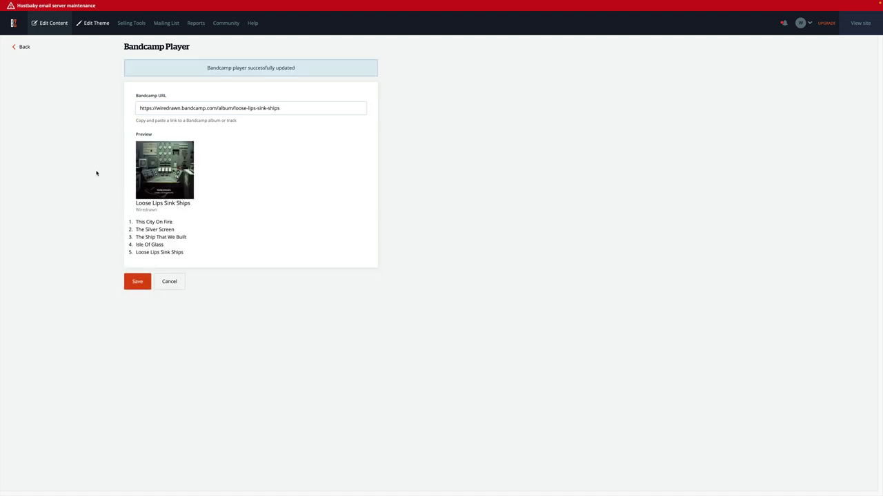
Step: Scroll down past the video to the new Tip Jar section
scroll(204, 276, down, 3)
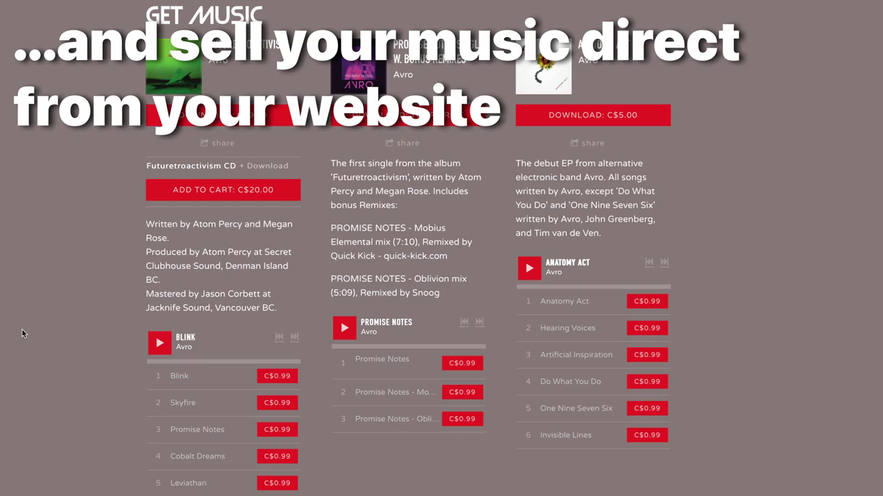
scroll(22, 333, down, 2)
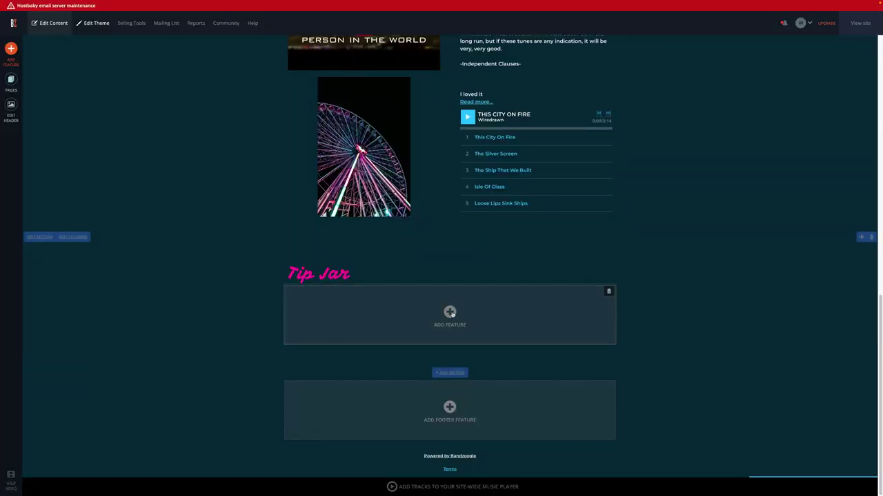
Step: Add a Tip Jar feature to the empty Tip Jar section
click(450, 313)
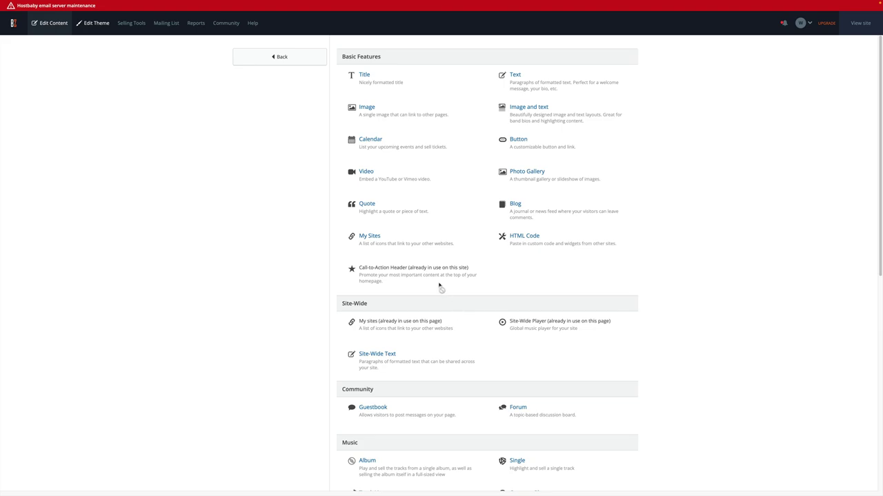
scroll(289, 284, down, 2)
scroll(278, 286, down, 3)
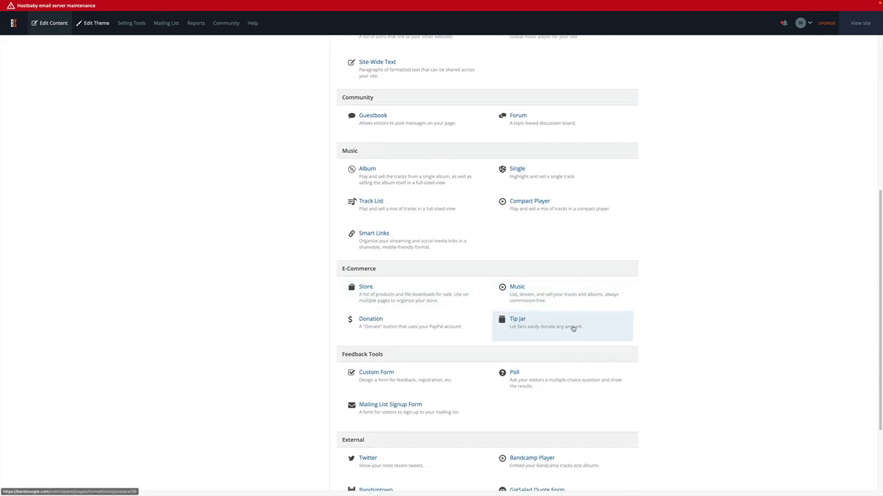
click(595, 325)
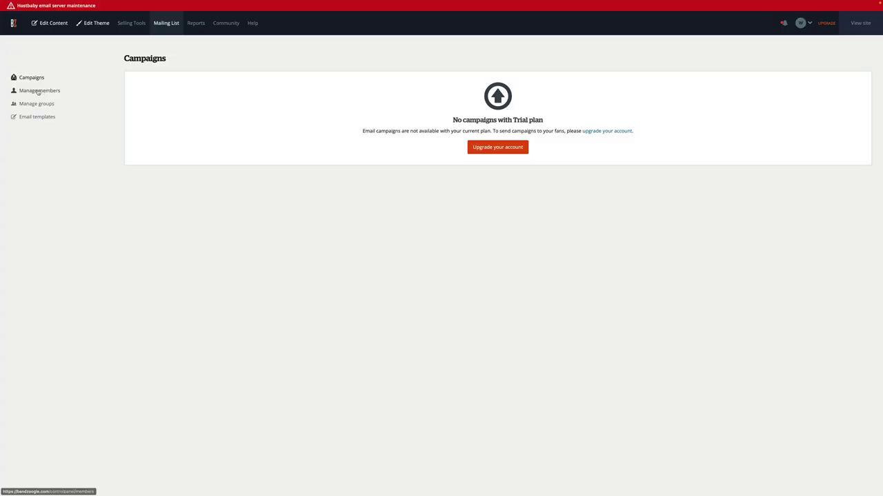
Step: Go from the Mailing List members view to the empty Email templates page
click(38, 91)
click(42, 118)
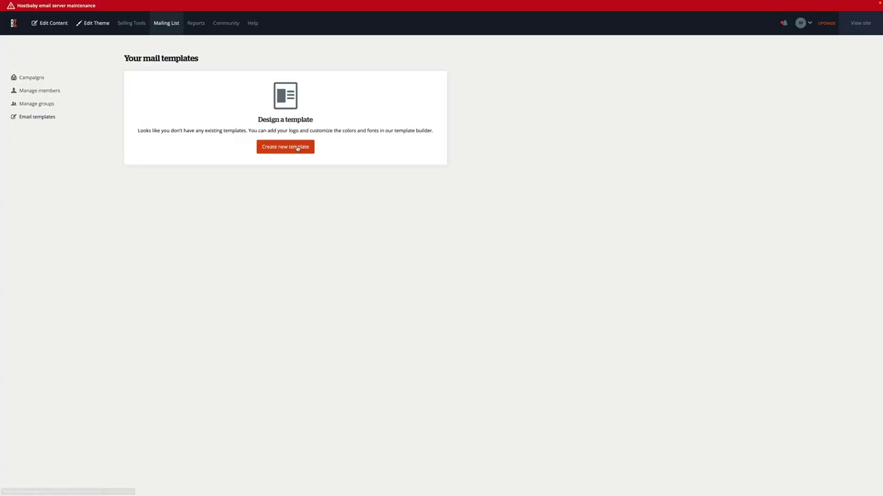